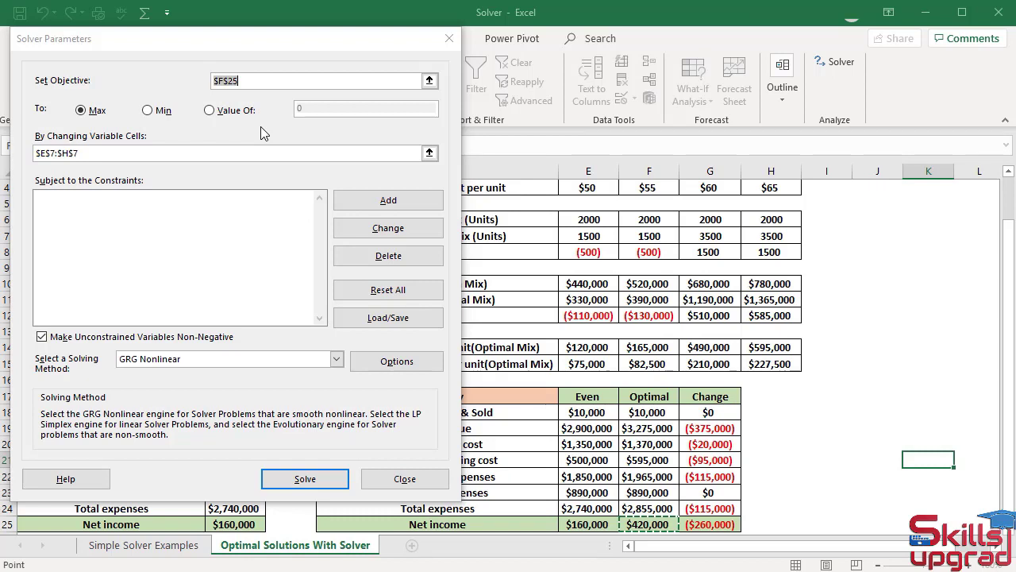
Add a Solver constraint requiring the AD34 optimal mix cell E7 to equal 2500
{"action": "left_click", "coordinate": [352, 197]}
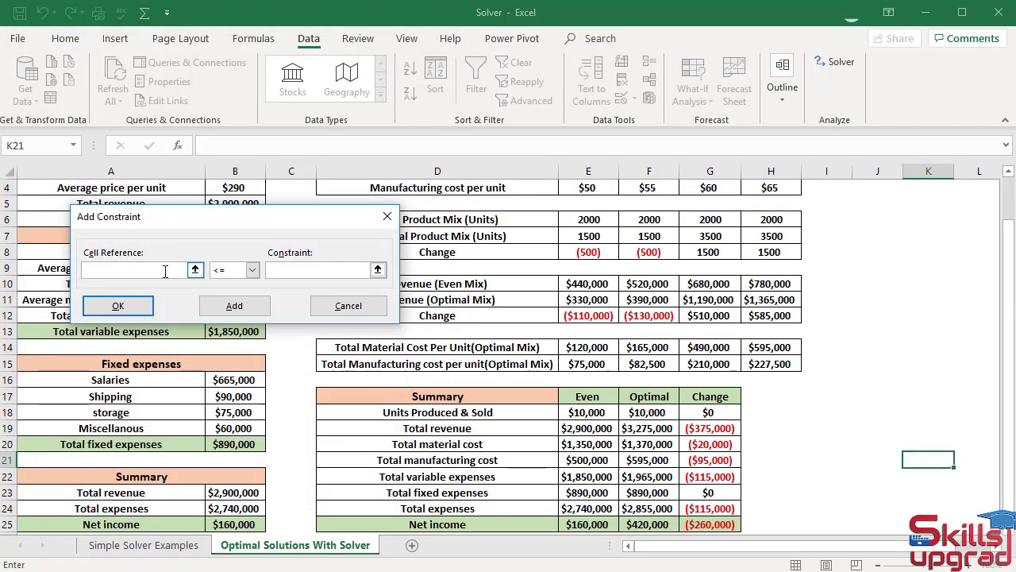
{"action": "left_click", "coordinate": [250, 271]}
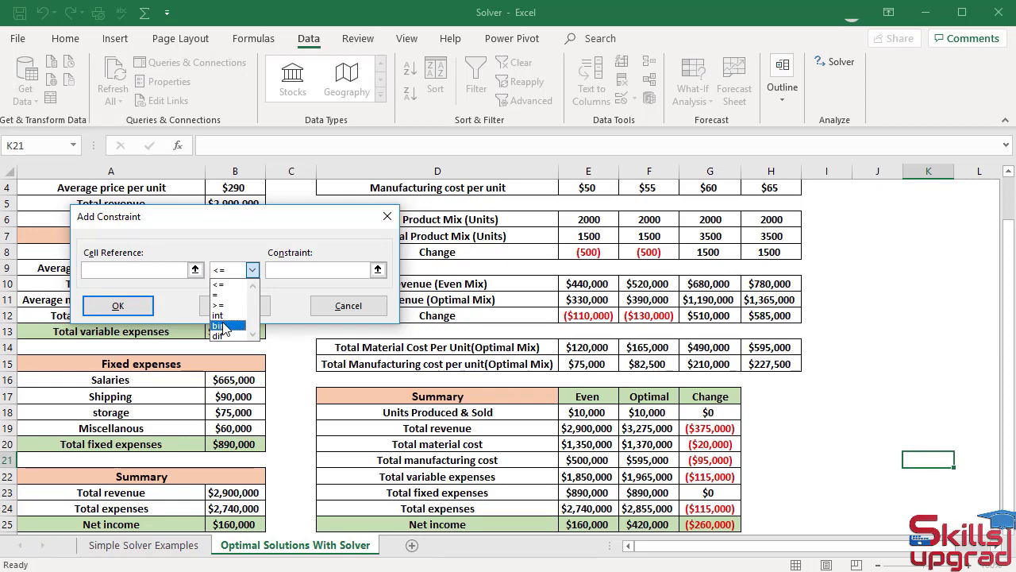
{"action": "left_click", "coordinate": [312, 226]}
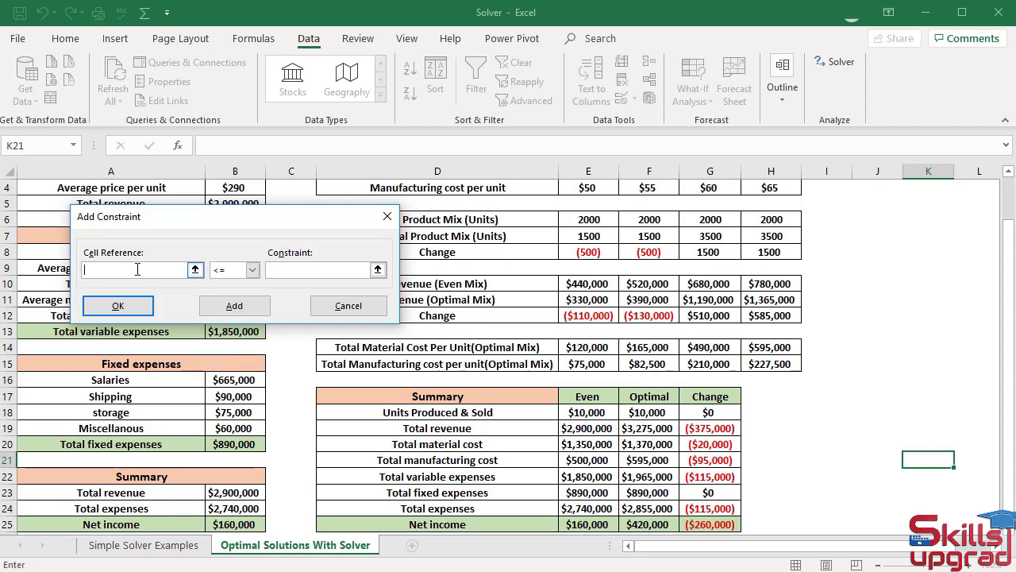
{"action": "left_click", "coordinate": [575, 240]}
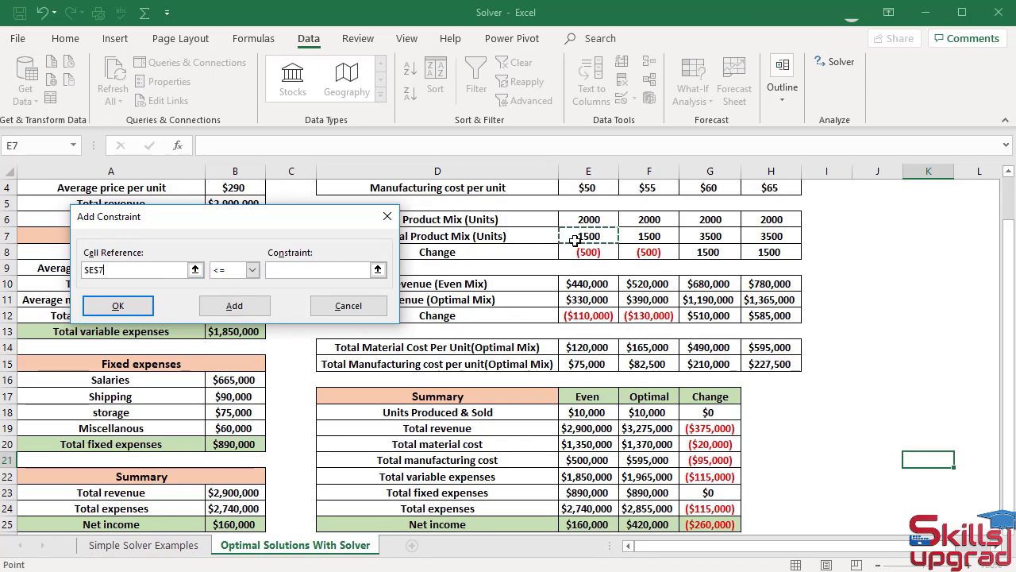
{"action": "left_click", "coordinate": [251, 271]}
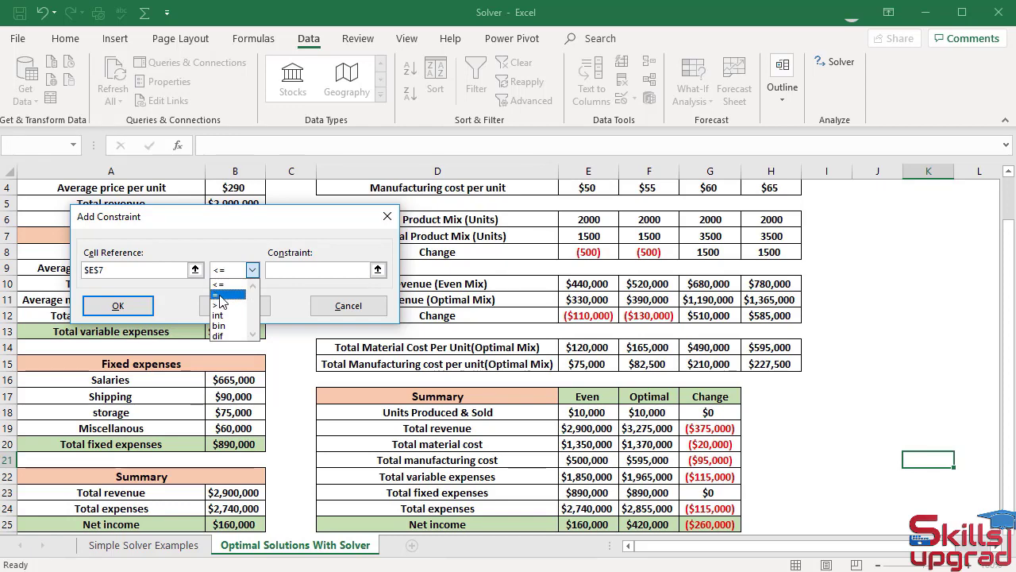
{"action": "left_click", "coordinate": [220, 296]}
{"action": "scroll", "coordinate": [689, 312], "scroll_direction": "up", "scroll_amount": 1}
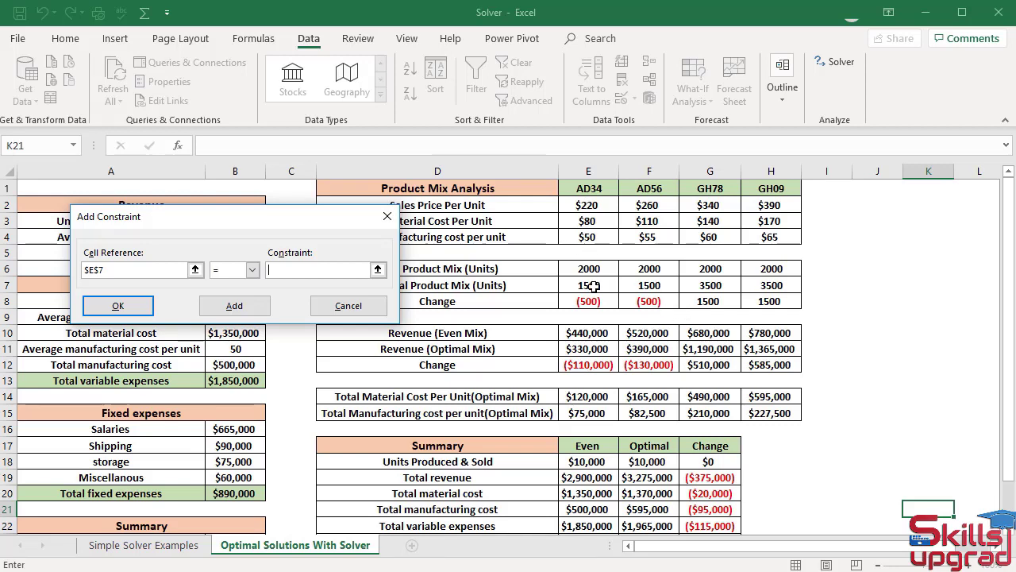
{"action": "type", "text": "2500"}
{"action": "left_click", "coordinate": [242, 312]}
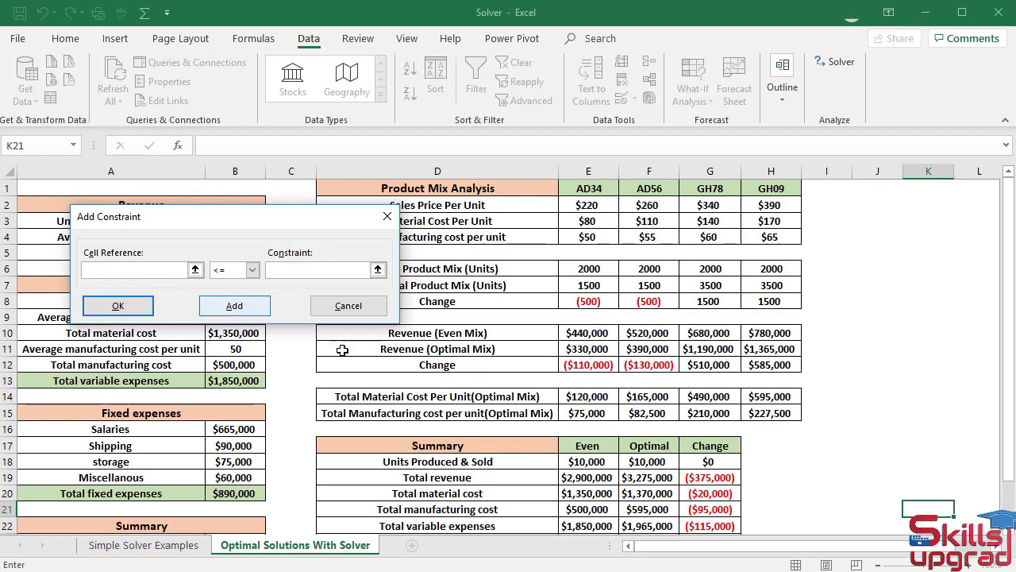
Add a Solver constraint requiring the AD56 optimal mix cell F7 to equal 2500
{"action": "left_click", "coordinate": [651, 285]}
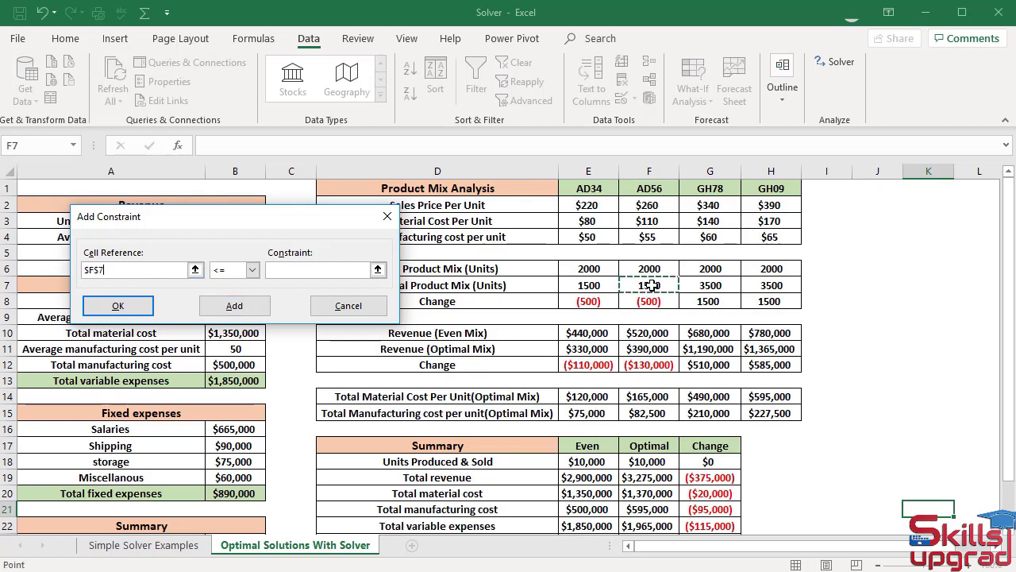
{"action": "left_click", "coordinate": [252, 271]}
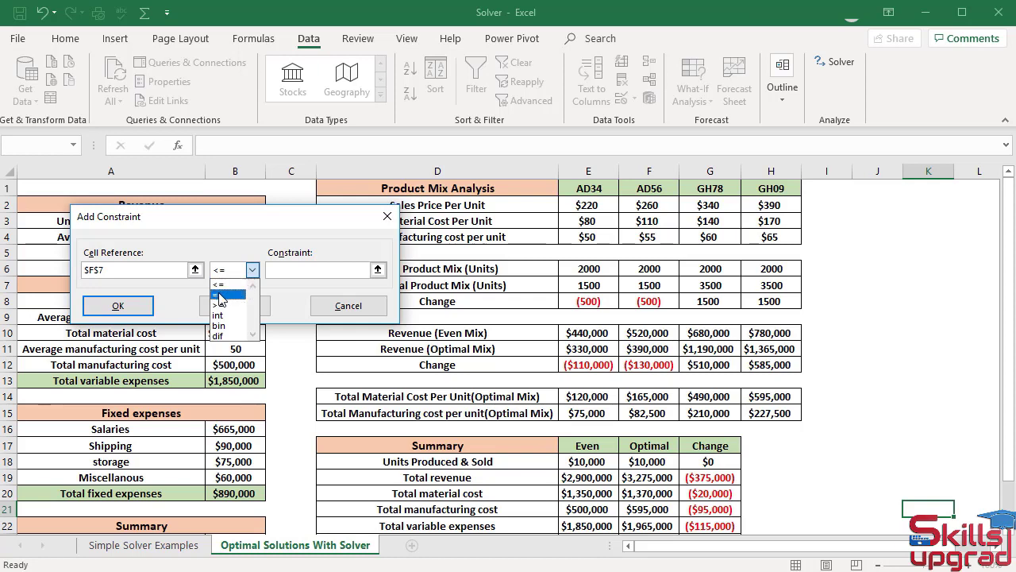
{"action": "left_click", "coordinate": [220, 295]}
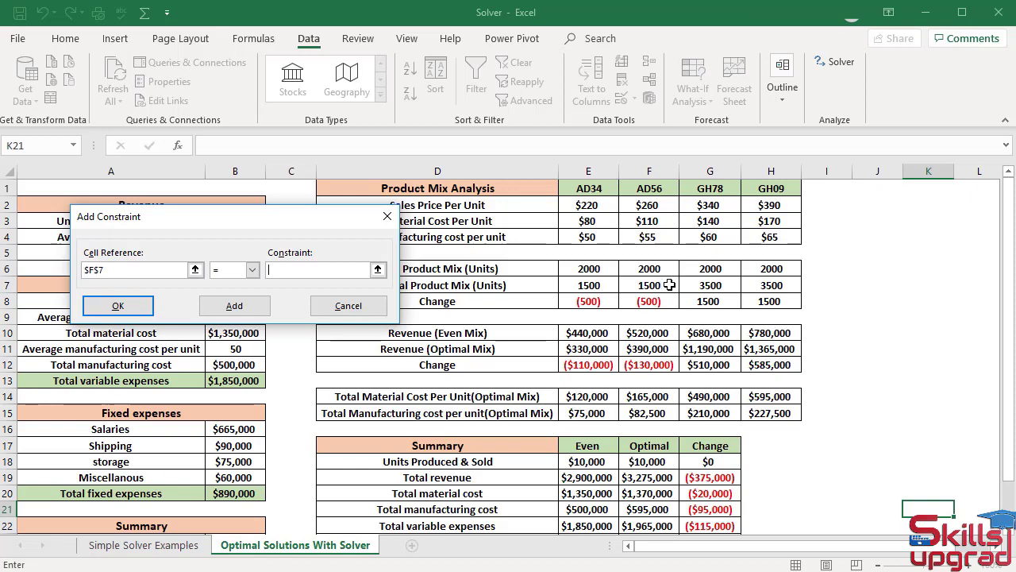
{"action": "type", "text": "2500"}
{"action": "left_click", "coordinate": [240, 308]}
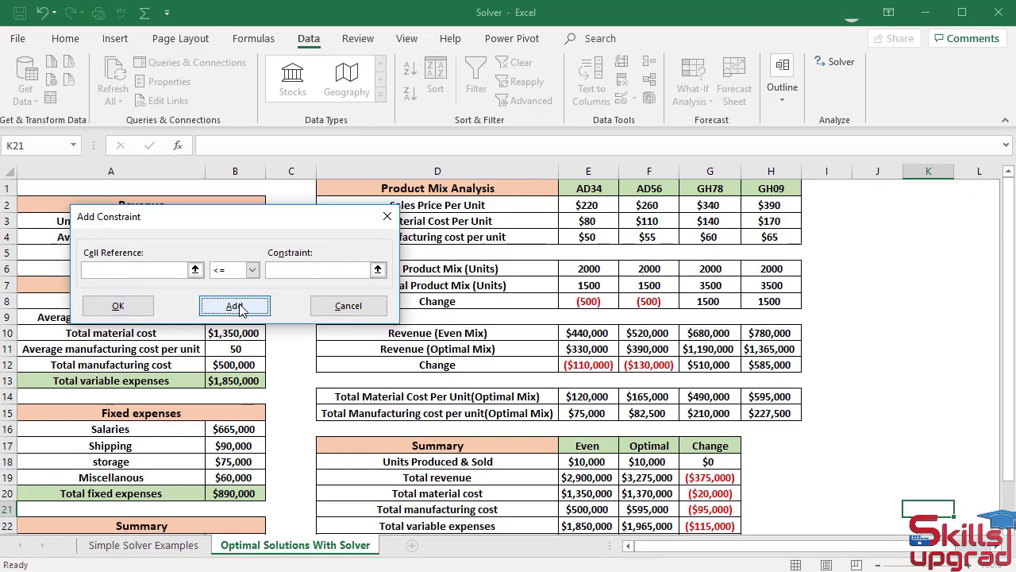
Add a Solver constraint requiring the GH78 optimal mix cell G7 to equal 4500
{"action": "left_click", "coordinate": [705, 286]}
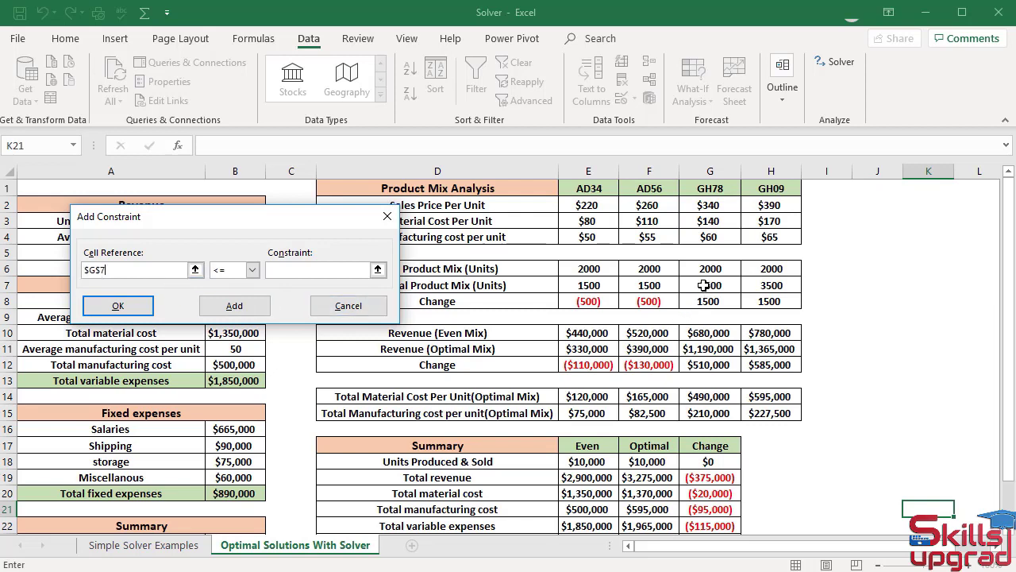
{"action": "left_click", "coordinate": [252, 270]}
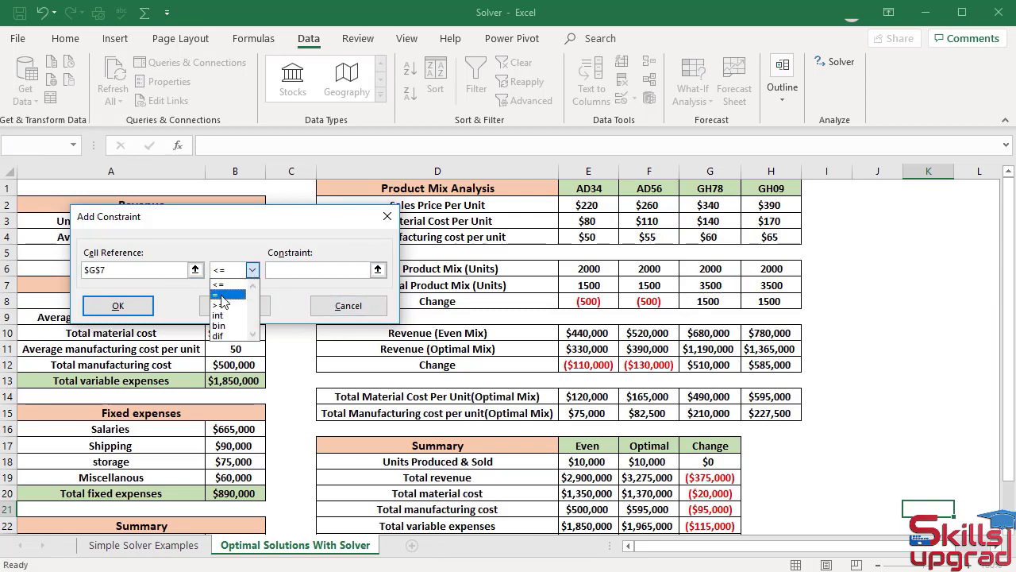
{"action": "left_click", "coordinate": [222, 295]}
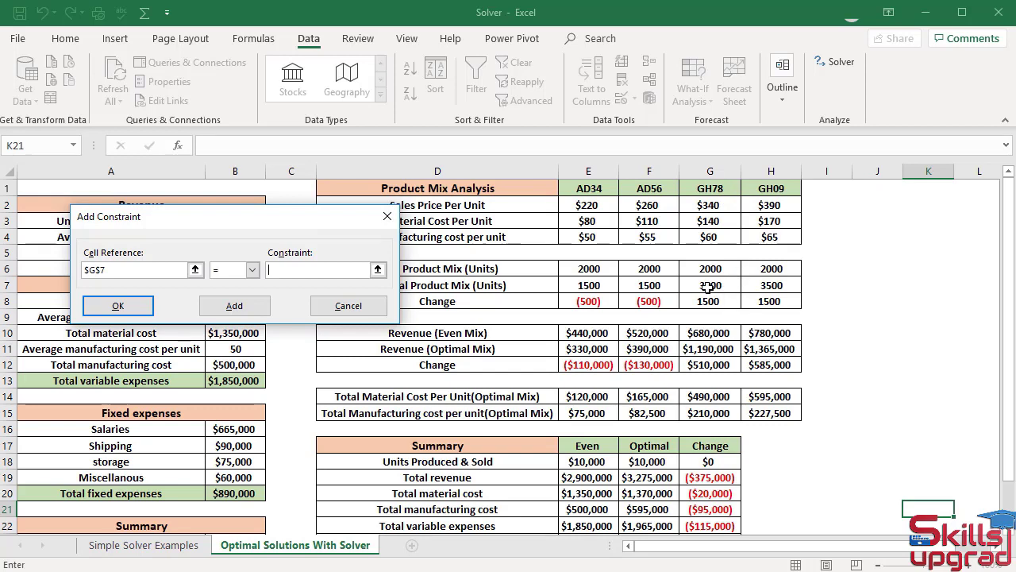
{"action": "left_click", "coordinate": [316, 270]}
{"action": "type", "text": "4500"}
{"action": "left_click", "coordinate": [259, 307]}
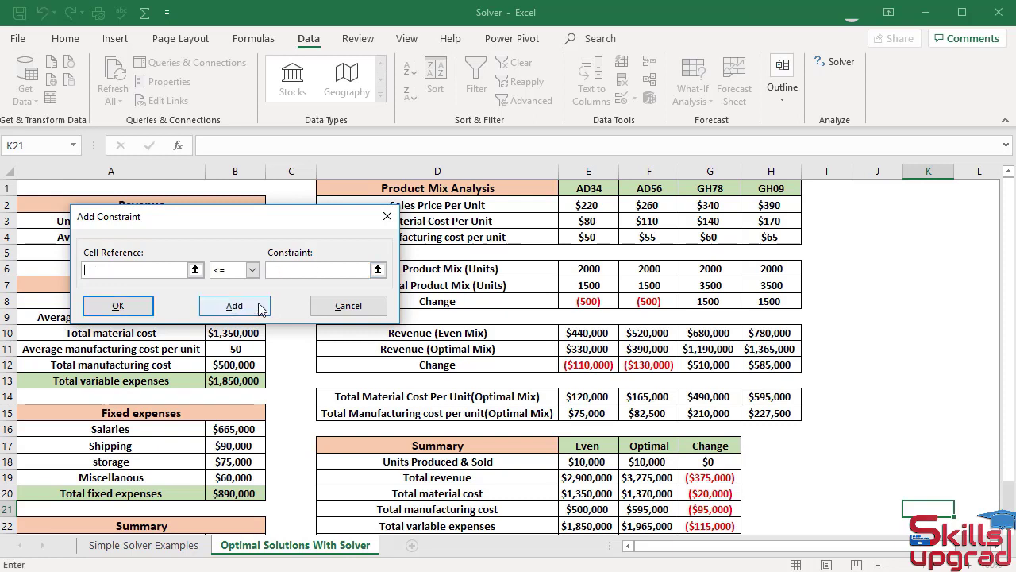
Add the last Solver constraint, requiring the GH09 optimal mix cell H7 to equal 4500, and return to the Solver parameters
{"action": "left_click", "coordinate": [788, 286]}
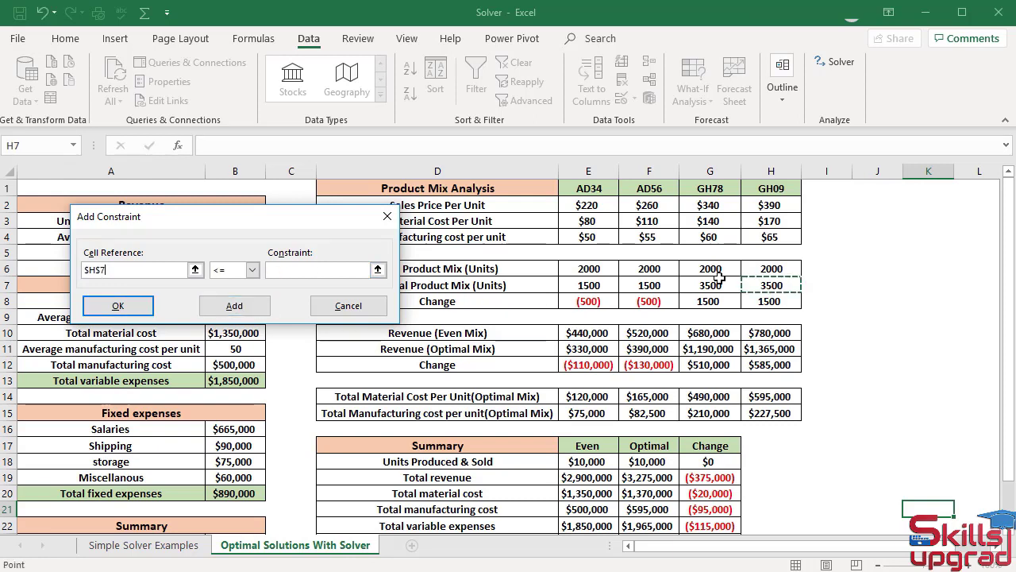
{"action": "left_click", "coordinate": [252, 270]}
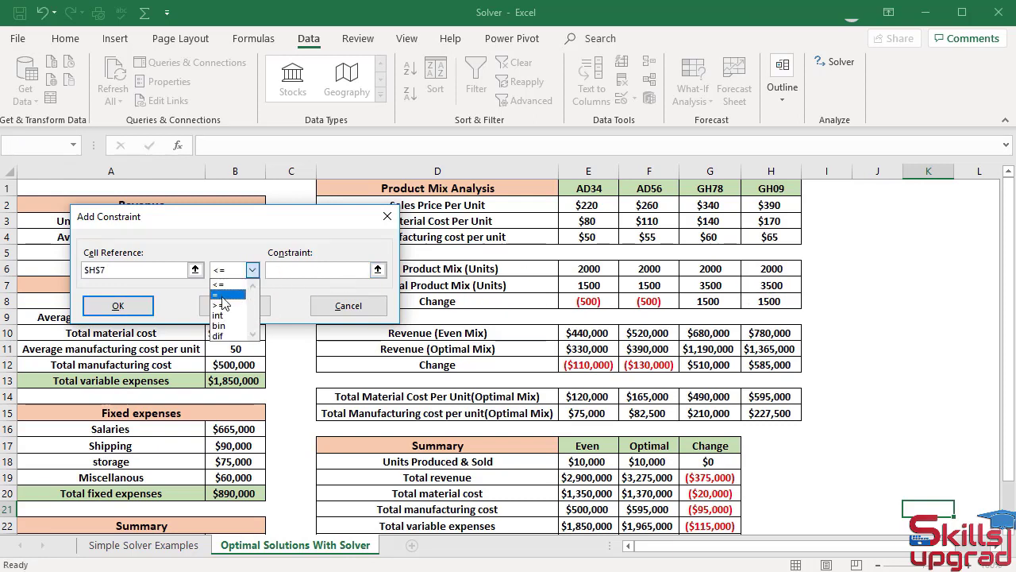
{"action": "left_click", "coordinate": [238, 294]}
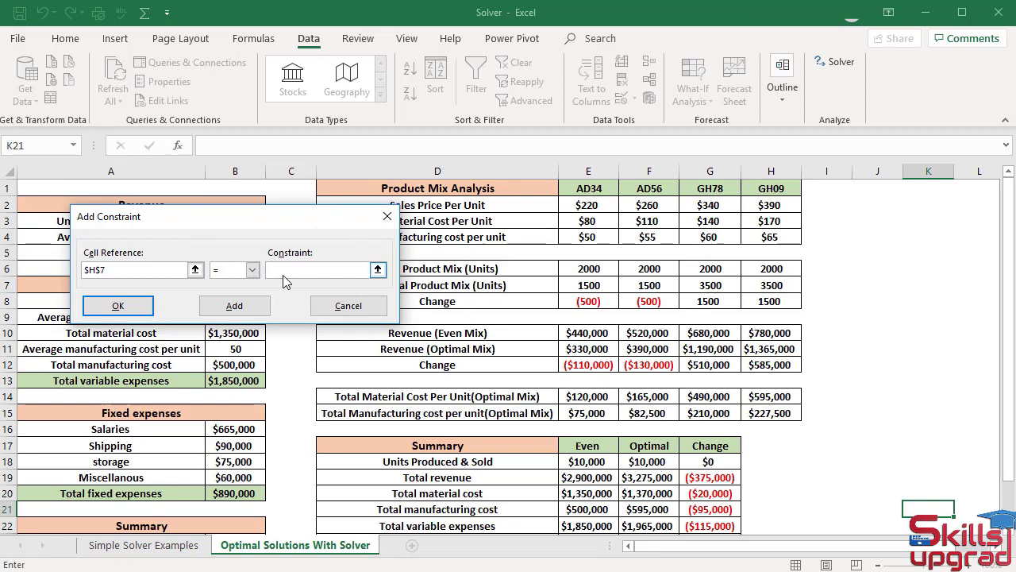
{"action": "type", "text": "4500"}
{"action": "left_click", "coordinate": [116, 307]}
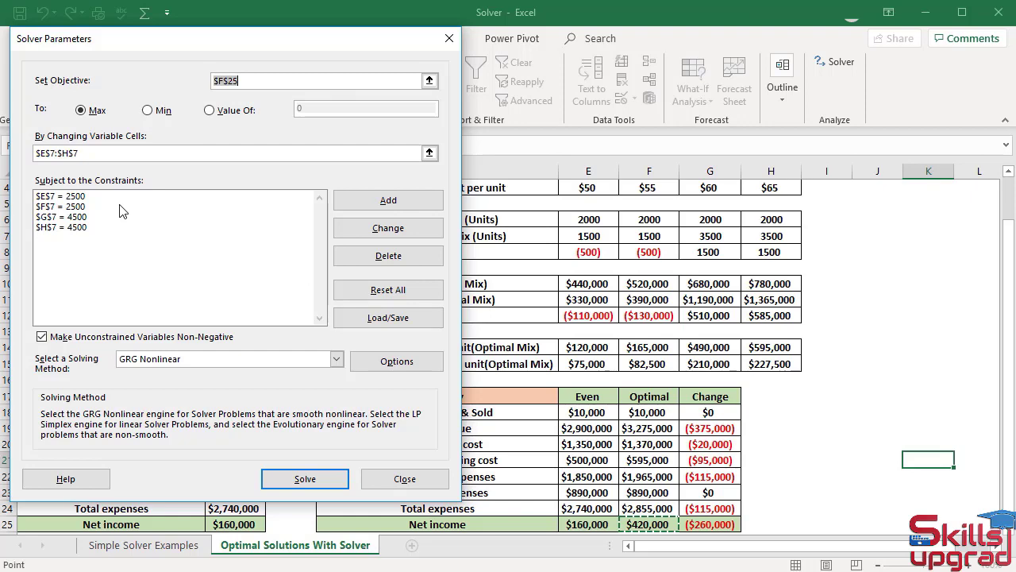
Solve the model, keep the Solver solution and close Solver
{"action": "left_click", "coordinate": [286, 481]}
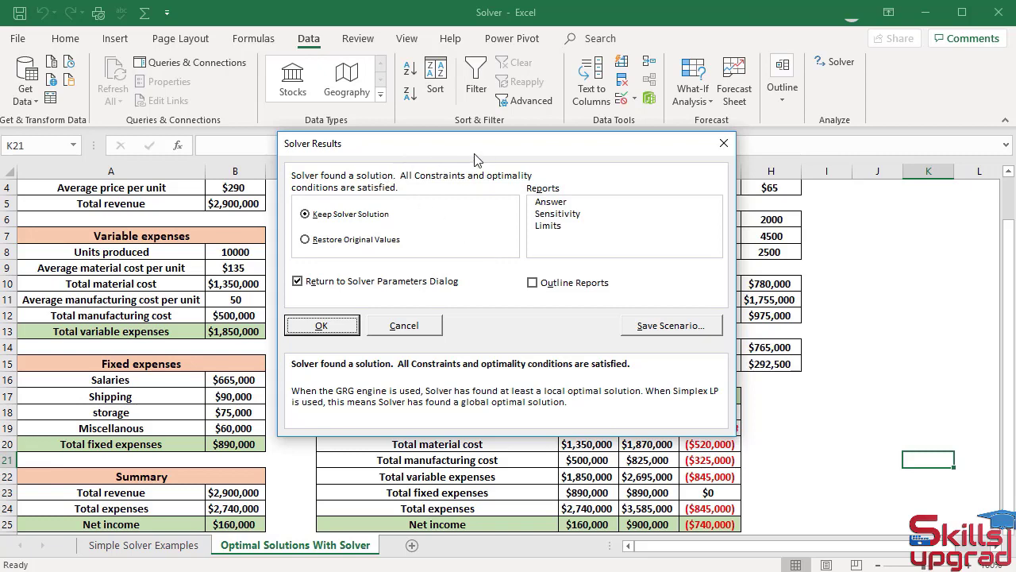
{"action": "left_click_drag", "start_coordinate": [474, 159], "coordinate": [233, 60]}
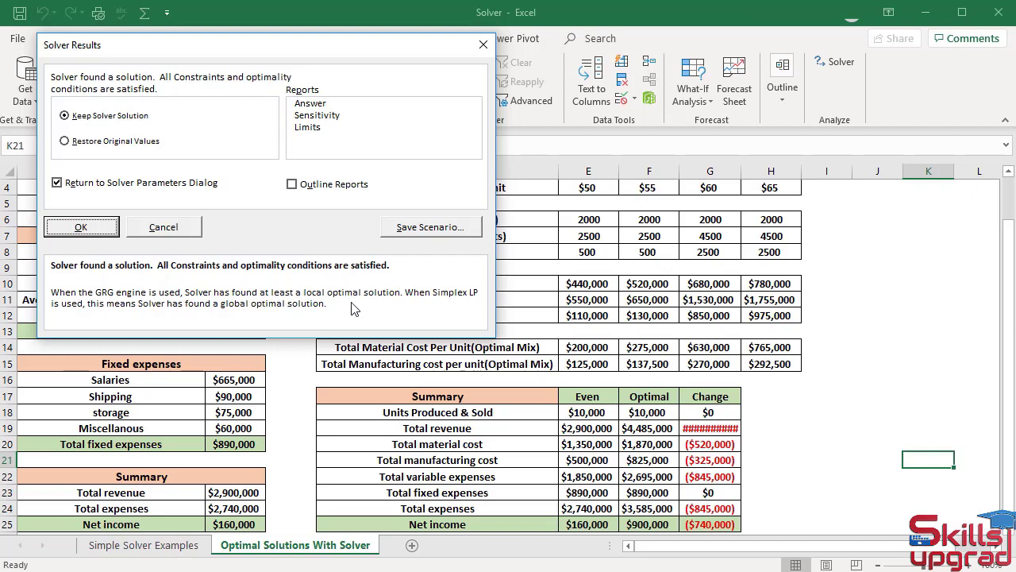
{"action": "left_click", "coordinate": [82, 228]}
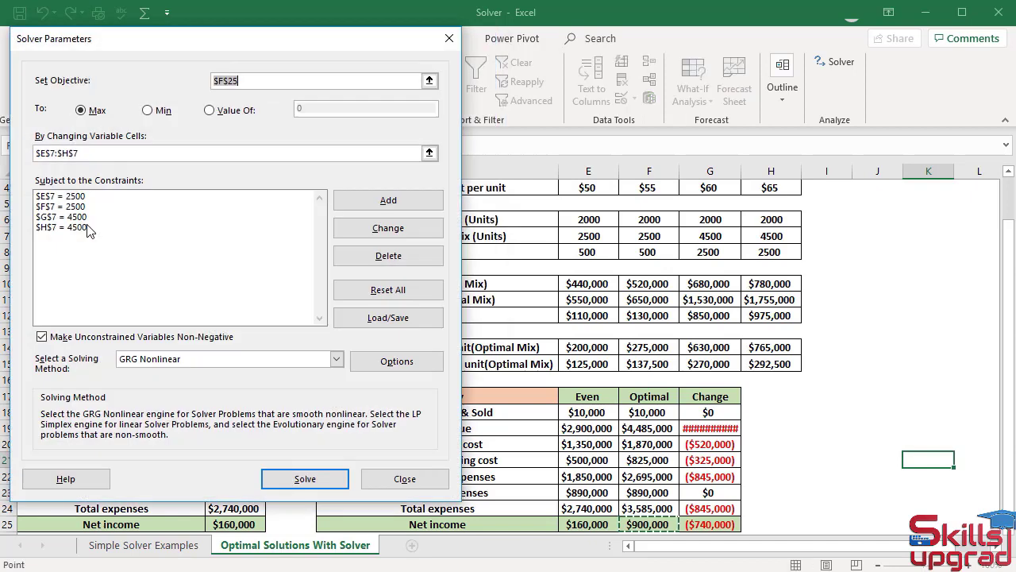
{"action": "left_click", "coordinate": [405, 478]}
Examine the optimal product mix units in E7:H7 and compare the even and optimal figures in the Summary table
{"action": "scroll", "coordinate": [873, 455], "scroll_direction": "down", "scroll_amount": 2}
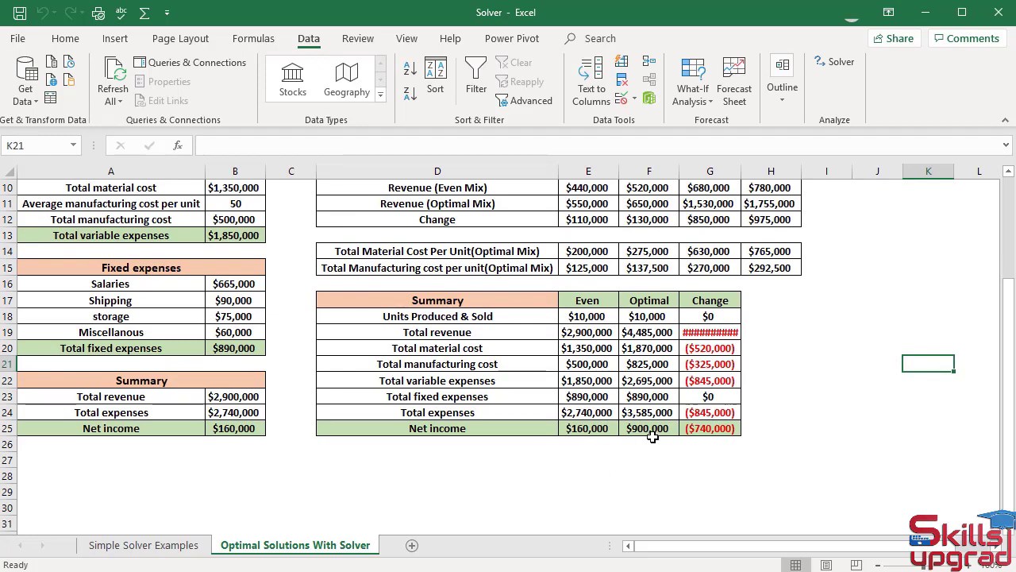
{"action": "scroll", "coordinate": [652, 435], "scroll_direction": "up", "scroll_amount": 2}
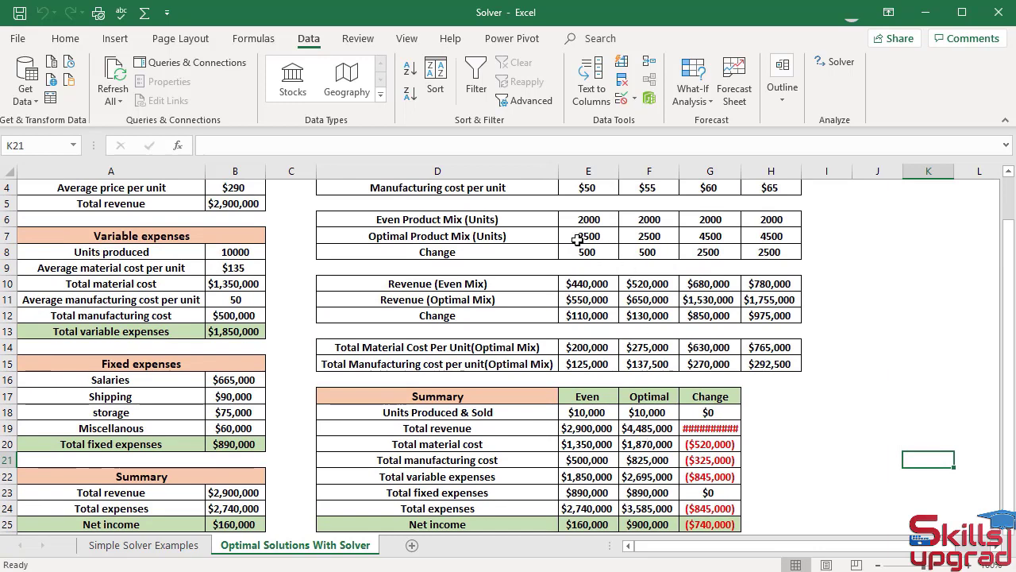
{"action": "left_click_drag", "start_coordinate": [577, 241], "coordinate": [781, 236]}
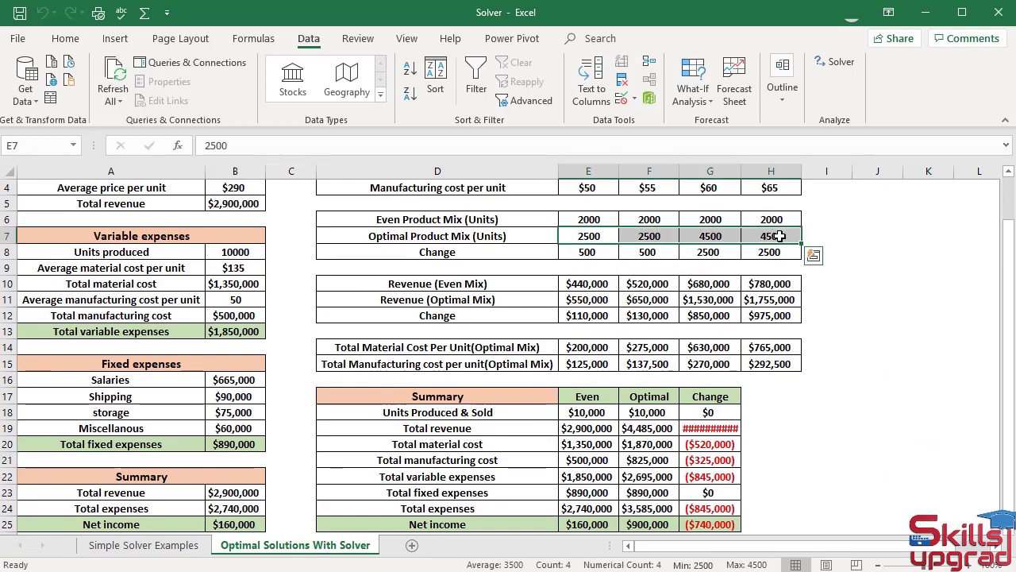
{"action": "scroll", "coordinate": [726, 480], "scroll_direction": "up", "scroll_amount": 1}
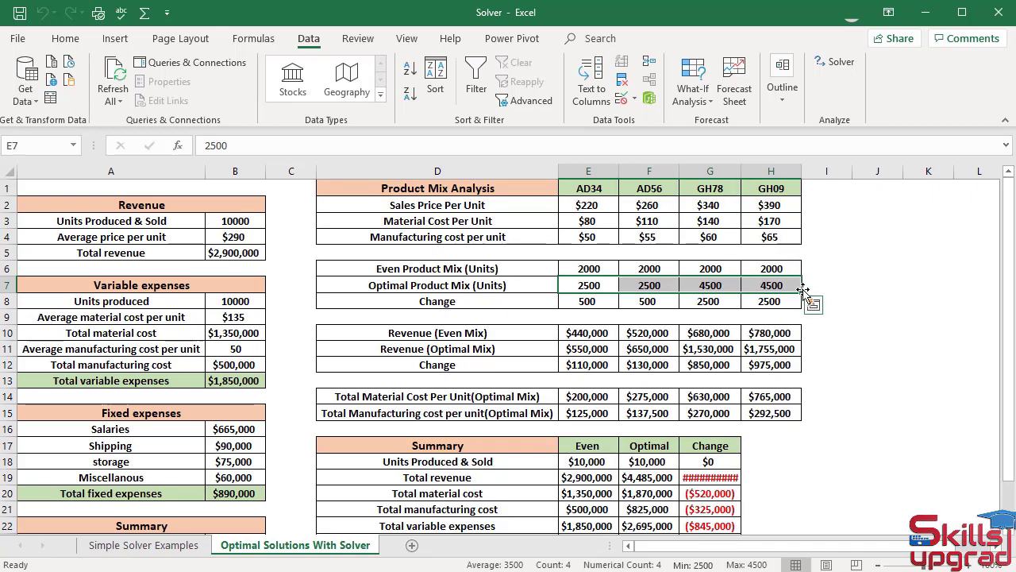
{"action": "scroll", "coordinate": [806, 302], "scroll_direction": "down", "scroll_amount": 2}
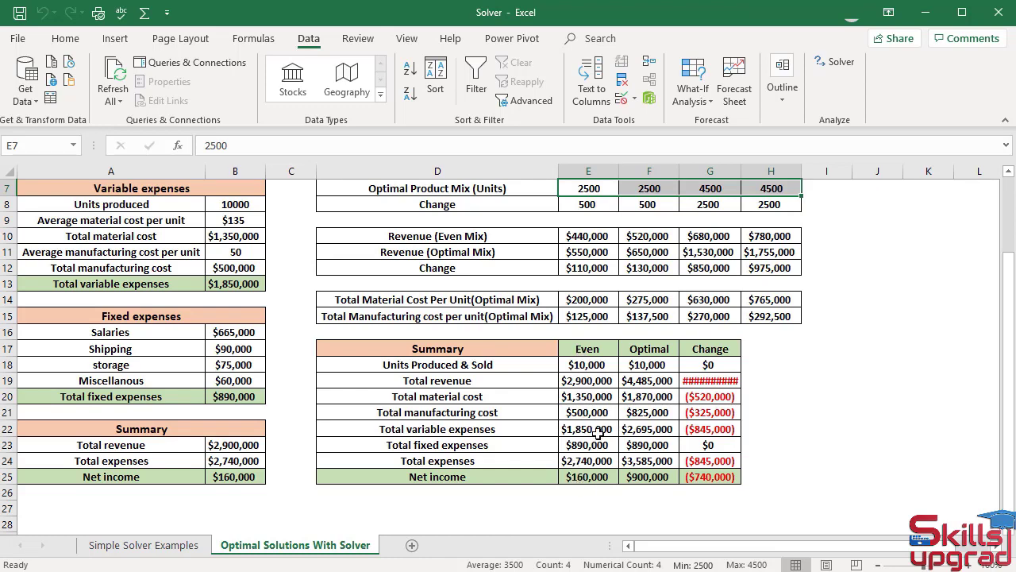
{"action": "scroll", "coordinate": [597, 432], "scroll_direction": "up", "scroll_amount": 2}
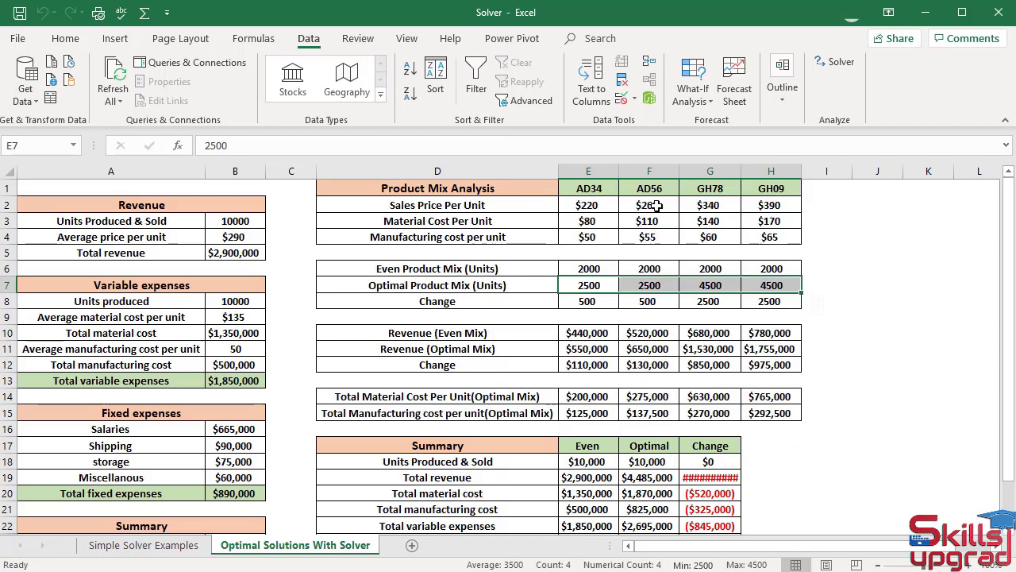
Replace the Change formula for Units Produced & Sold in G18 with =F18-E18
{"action": "scroll", "coordinate": [730, 395], "scroll_direction": "down", "scroll_amount": 2}
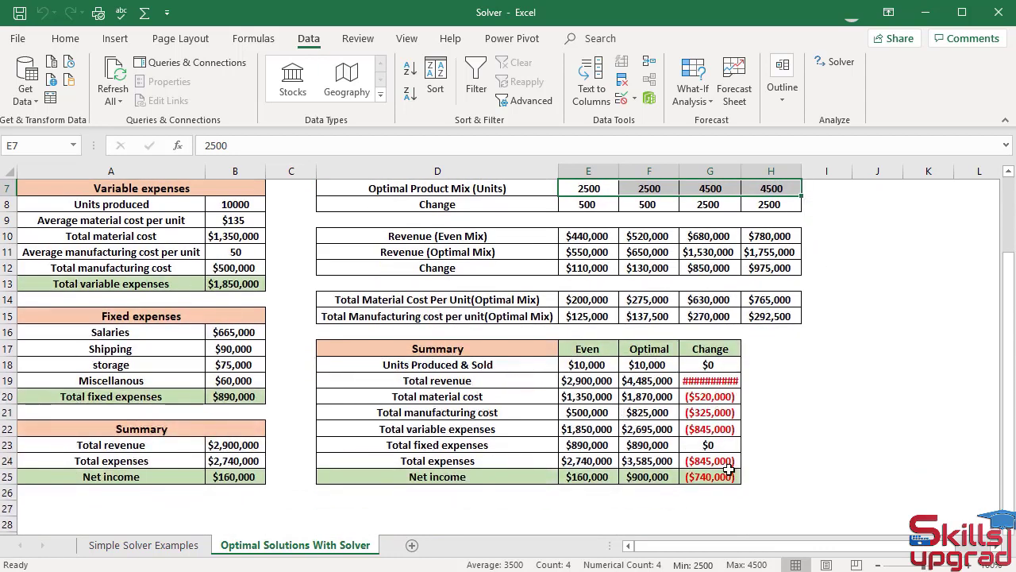
{"action": "left_click", "coordinate": [724, 367]}
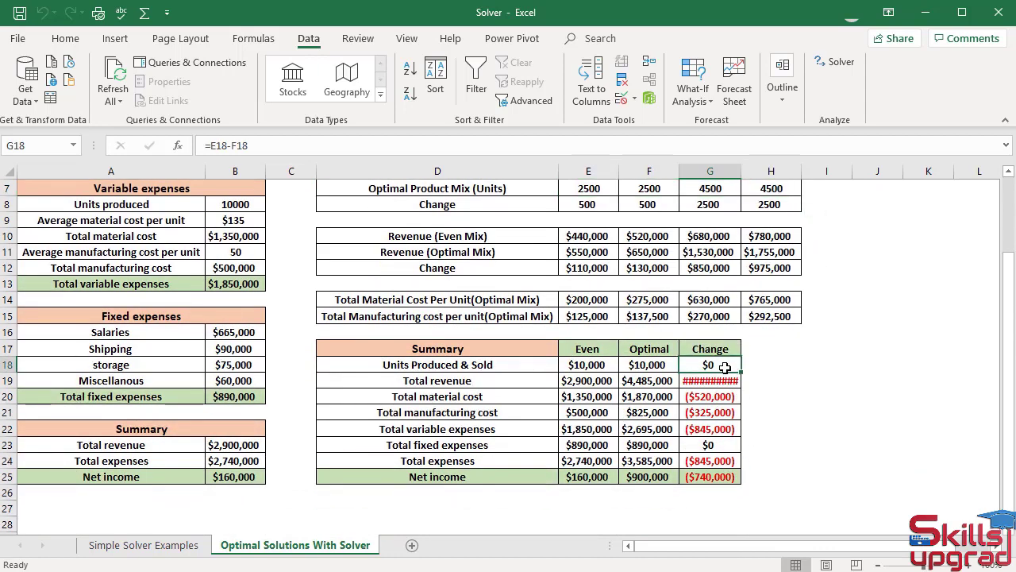
{"action": "type", "text": "="}
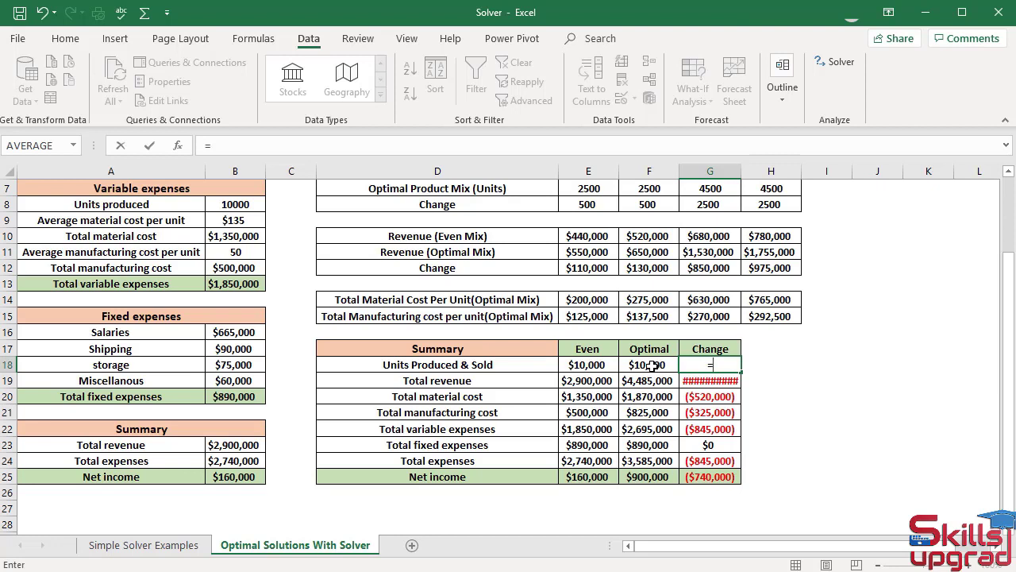
{"action": "left_click", "coordinate": [653, 366]}
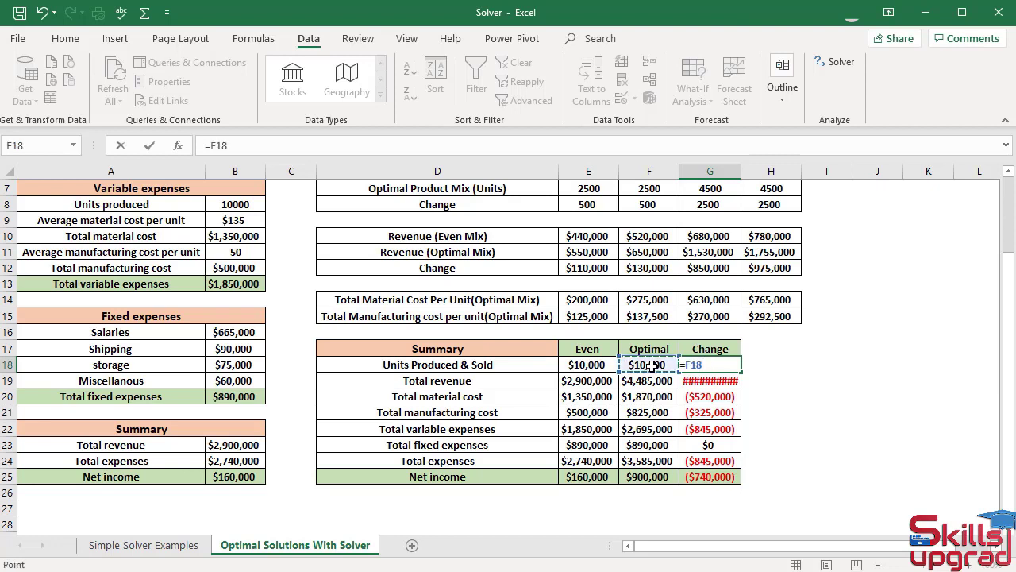
{"action": "type", "text": "-"}
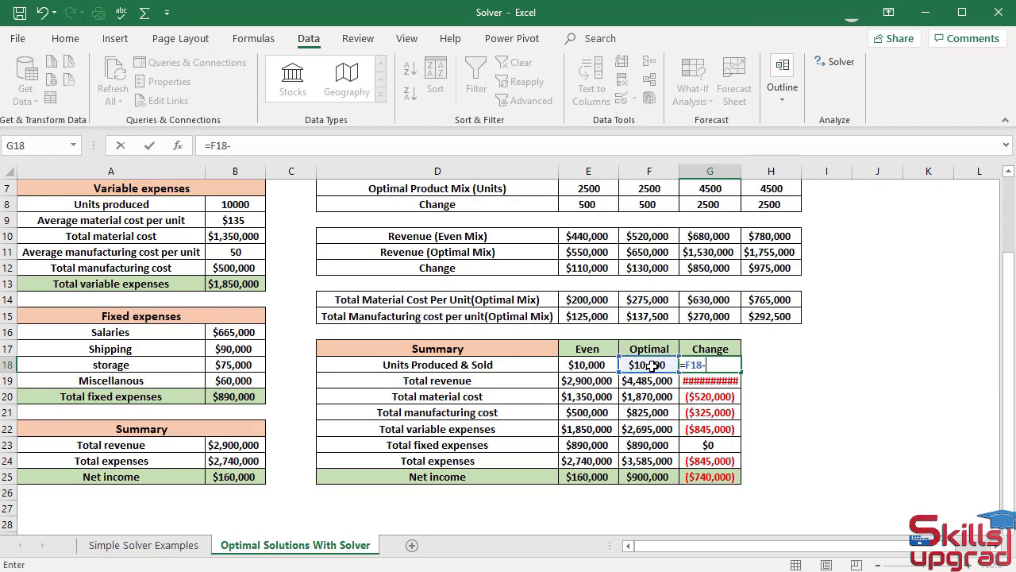
{"action": "left_click", "coordinate": [599, 364]}
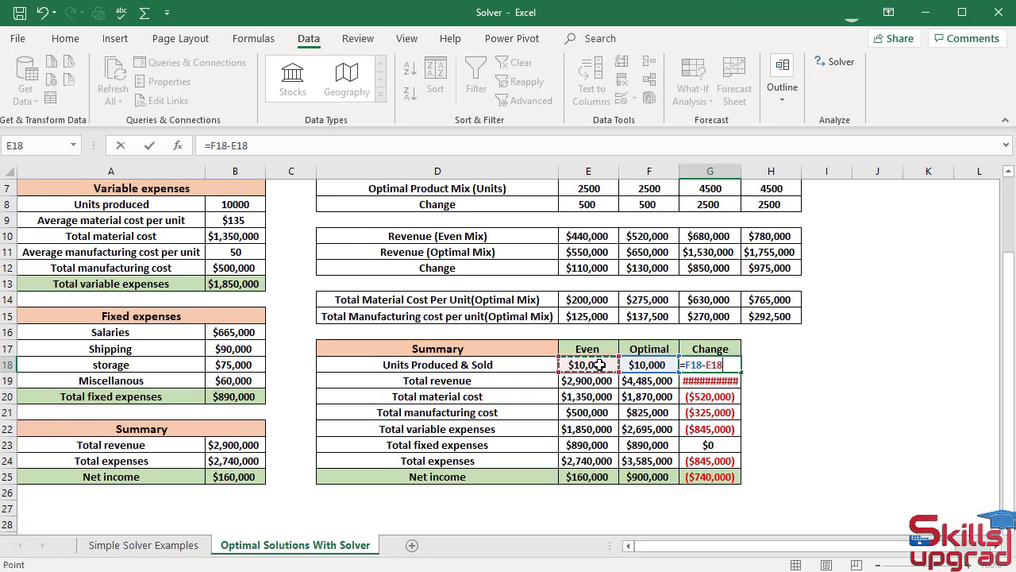
{"action": "key", "text": "Return"}
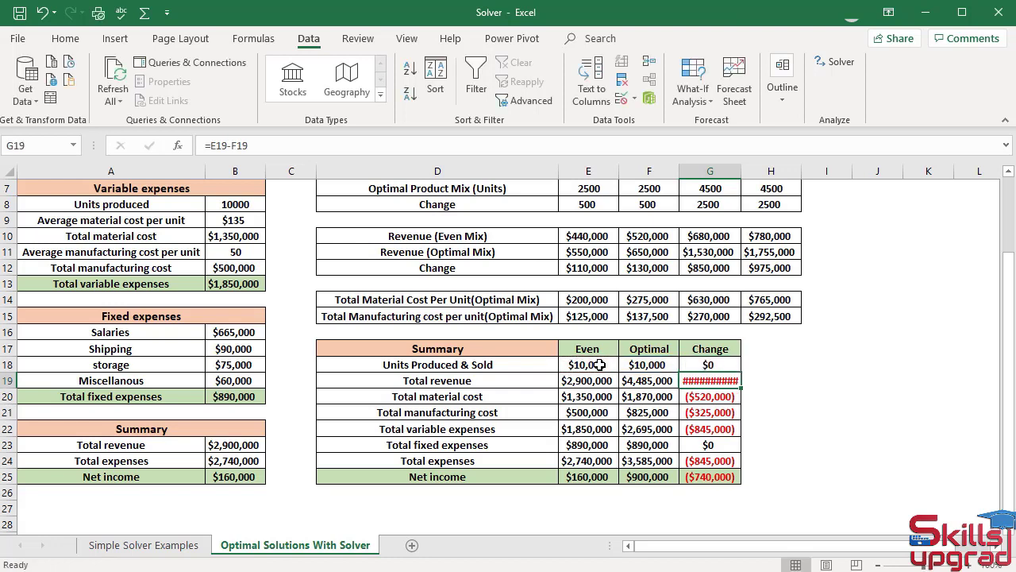
Copy the Change formula from G18 down through the Net income row in G25 of the Summary table
{"action": "left_click", "coordinate": [717, 366]}
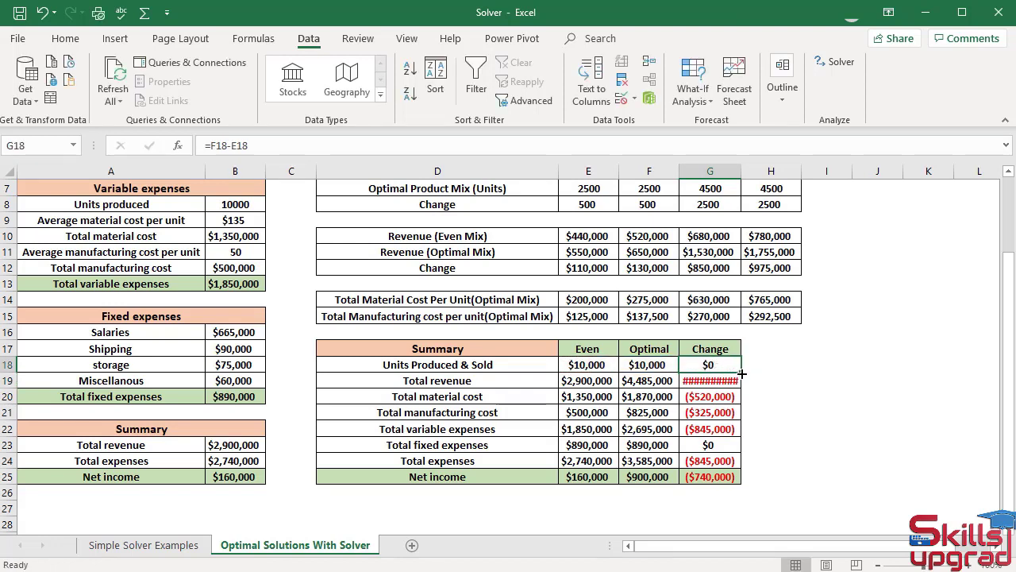
{"action": "left_click_drag", "start_coordinate": [742, 373], "coordinate": [742, 481]}
{"action": "left_click", "coordinate": [877, 461]}
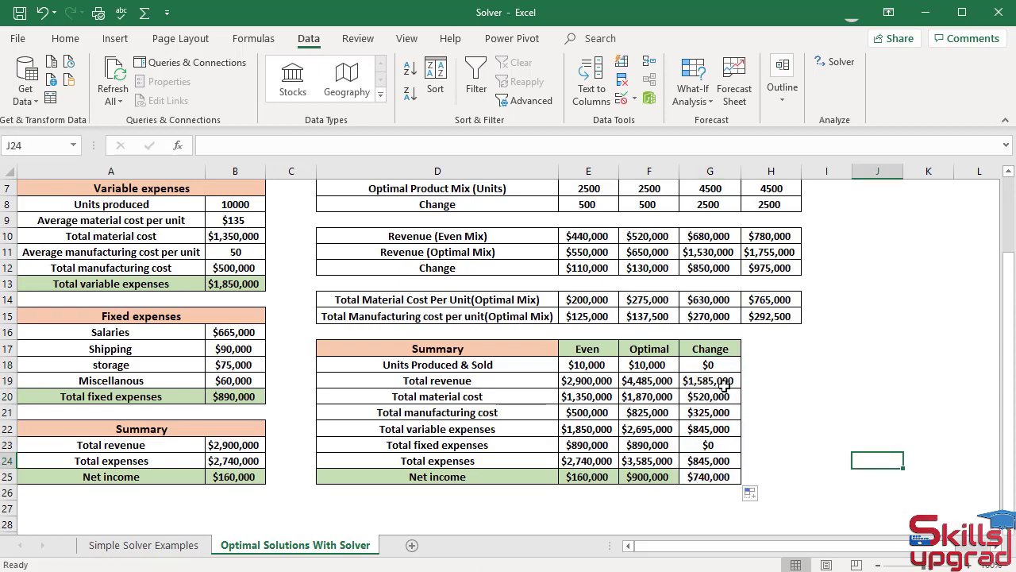
Copy the formatting of the Even net income cell E25 onto the Net income Change cell G25
{"action": "left_click", "coordinate": [589, 476]}
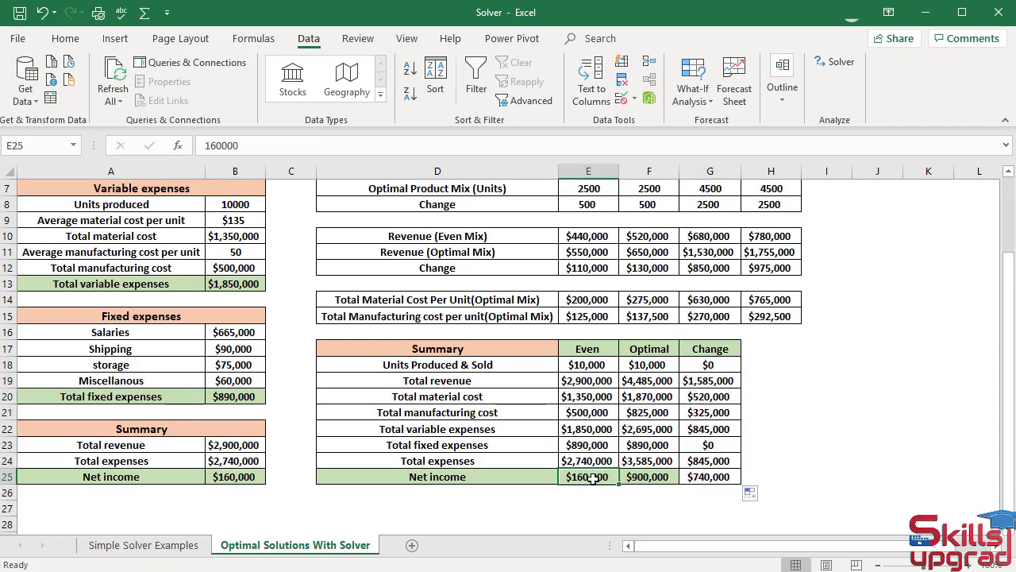
{"action": "left_click", "coordinate": [65, 38]}
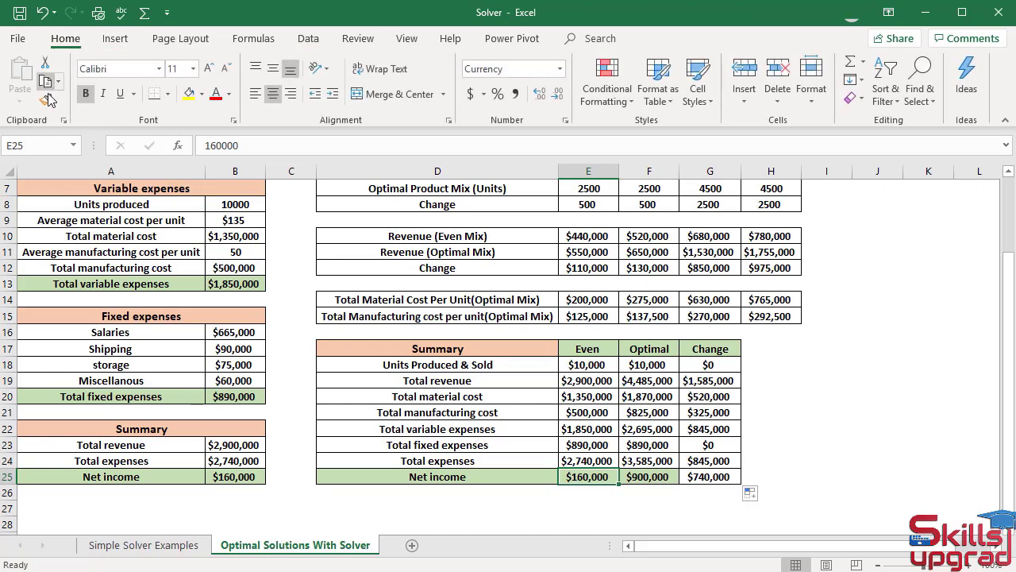
{"action": "left_click", "coordinate": [48, 100]}
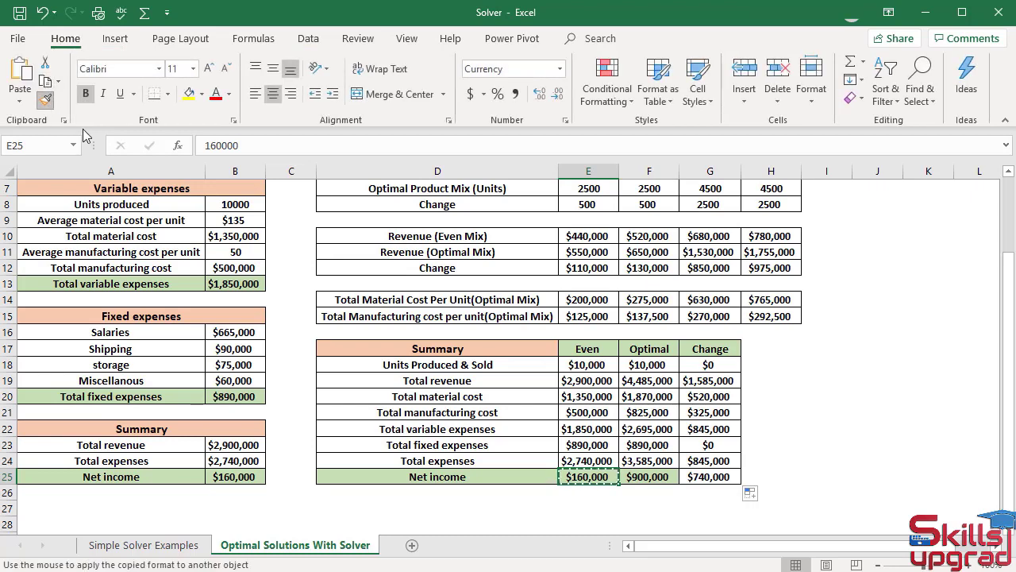
{"action": "left_click", "coordinate": [709, 478]}
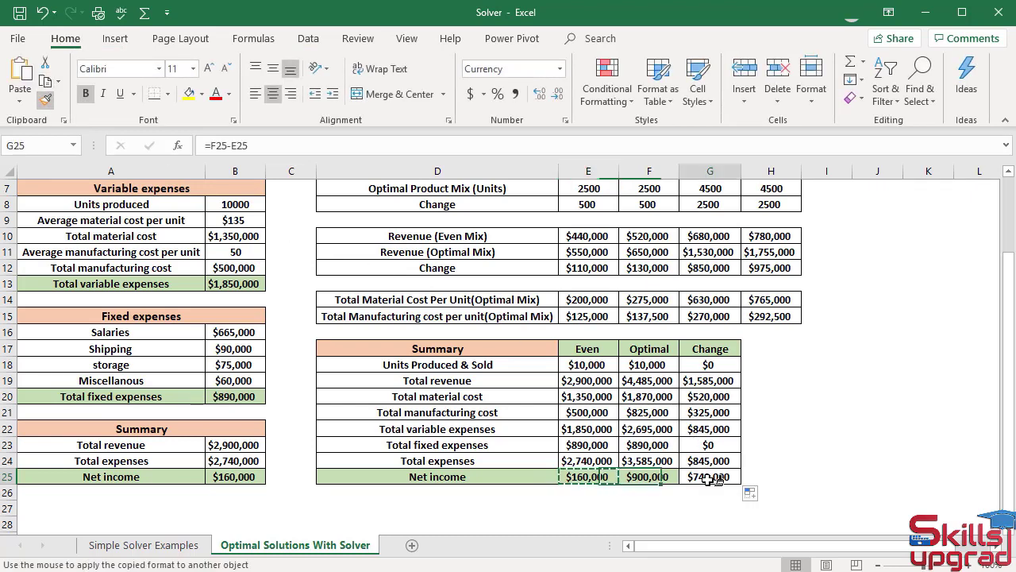
{"action": "left_click", "coordinate": [826, 492]}
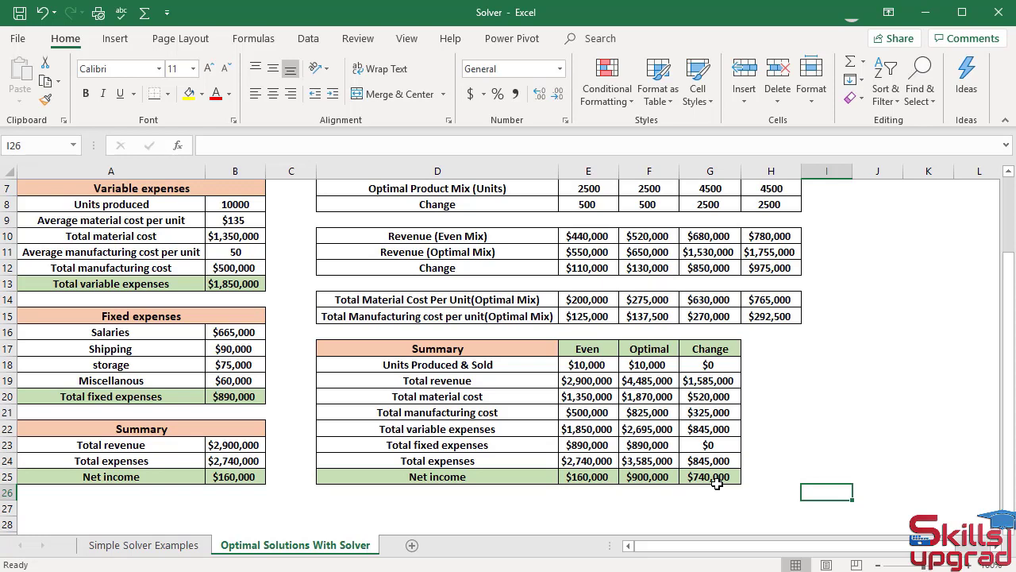
Select the optimal product mix units in E7:H7, reopen the Solver parameters and show the available solving methods
{"action": "scroll", "coordinate": [796, 473], "scroll_direction": "up", "scroll_amount": 1}
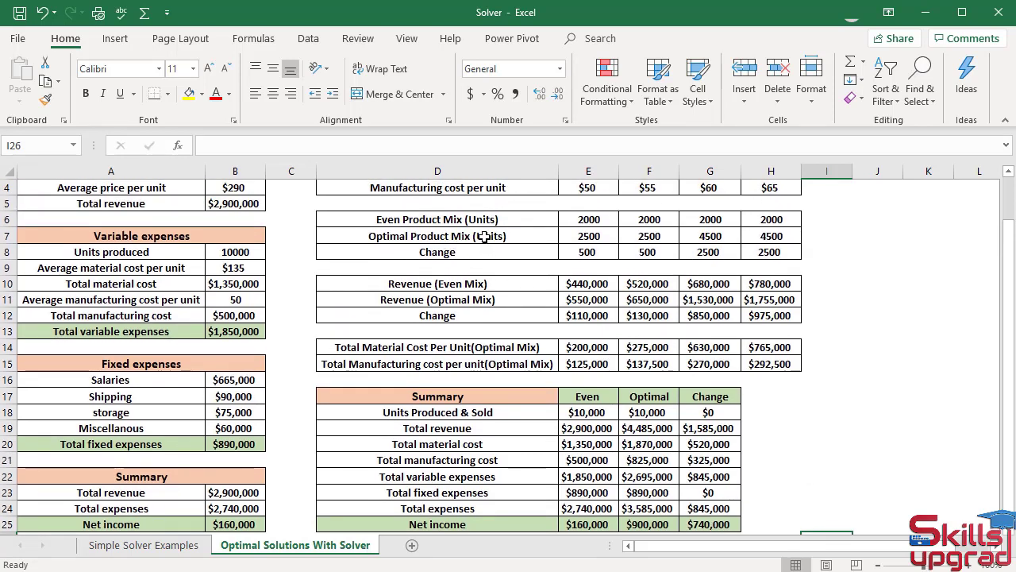
{"action": "left_click_drag", "start_coordinate": [591, 236], "coordinate": [771, 235]}
{"action": "scroll", "coordinate": [824, 362], "scroll_direction": "down", "scroll_amount": 1}
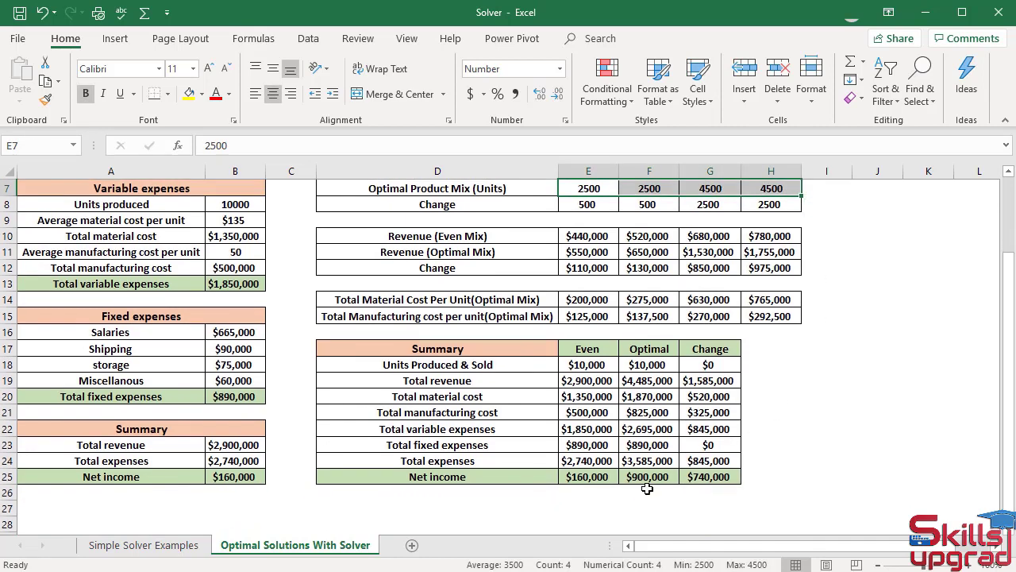
{"action": "left_click", "coordinate": [308, 41]}
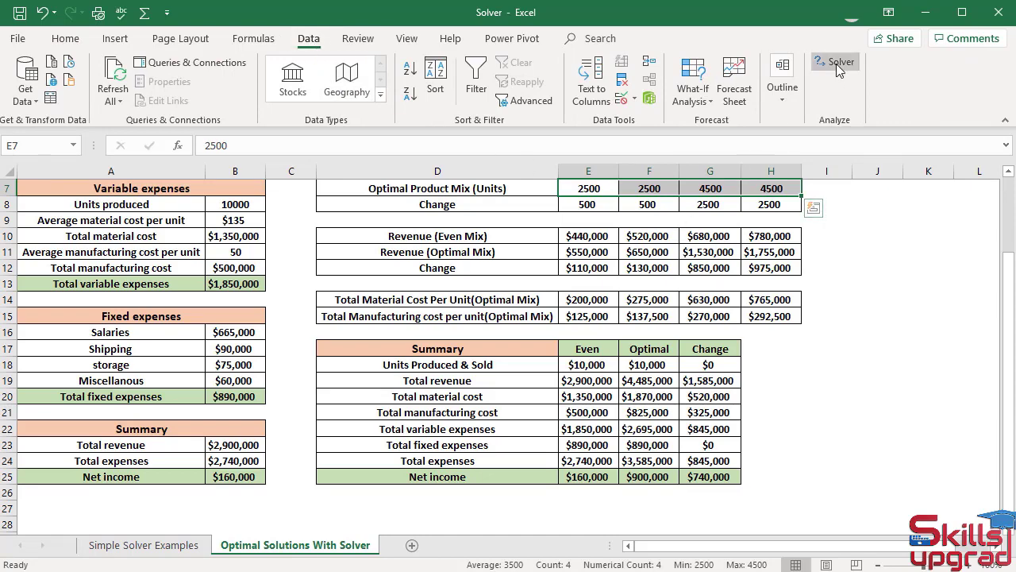
{"action": "left_click", "coordinate": [837, 65]}
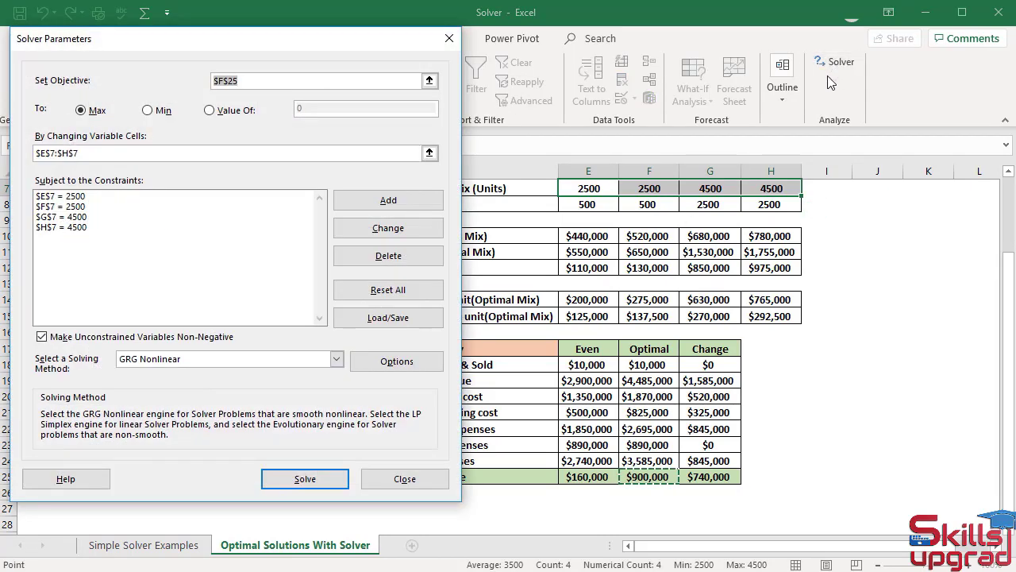
{"action": "left_click", "coordinate": [337, 358]}
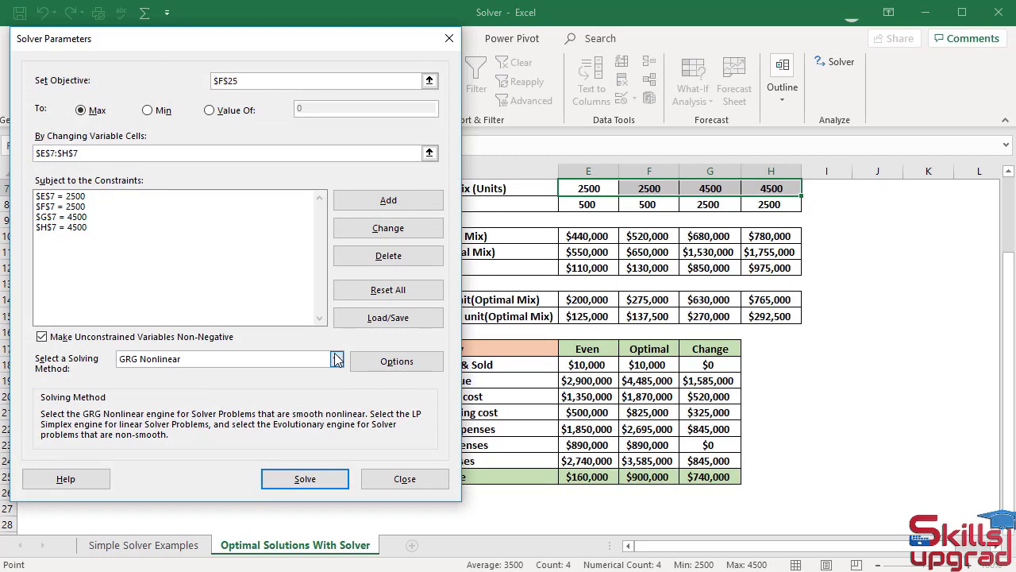